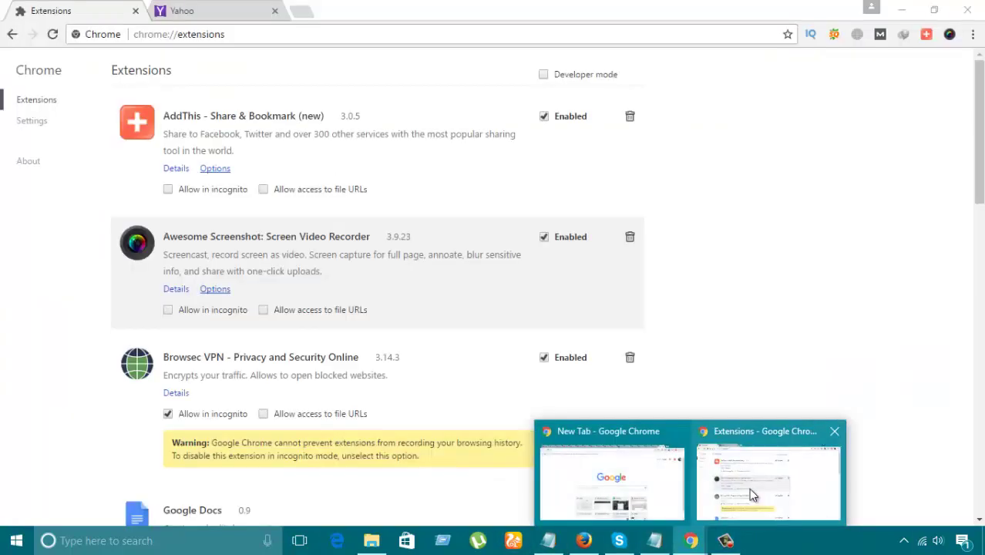
# - Review the Awesome Screenshot entry on Chrome's Extensions page
pyautogui.moveTo(690, 540)
pyautogui.click(749, 488)
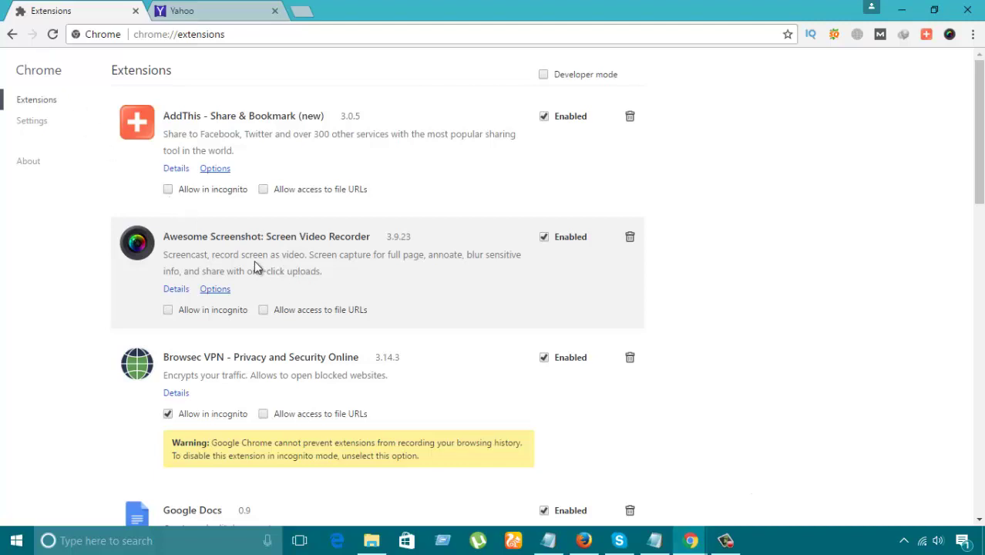
pyautogui.moveTo(215, 244); pyautogui.dragTo(283, 255)
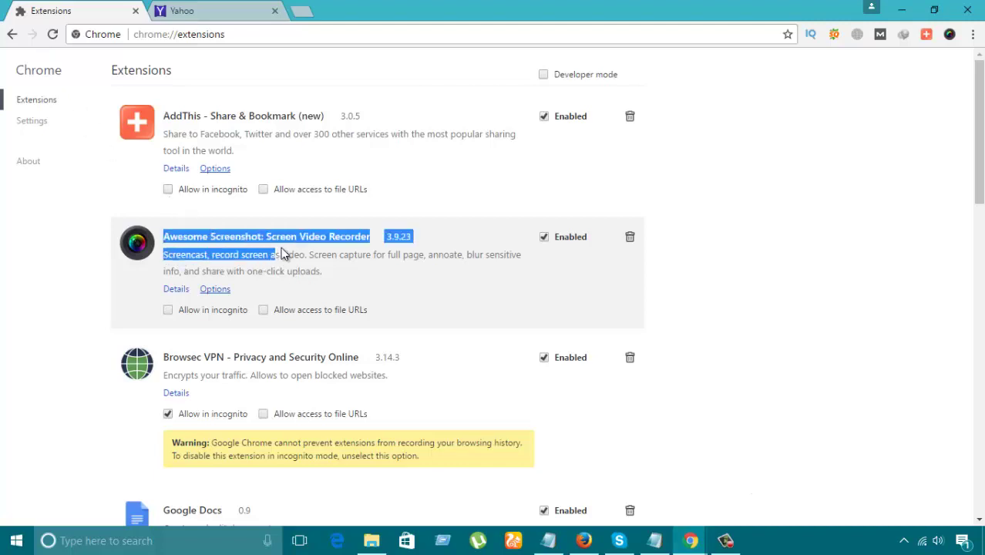
pyautogui.click(310, 246)
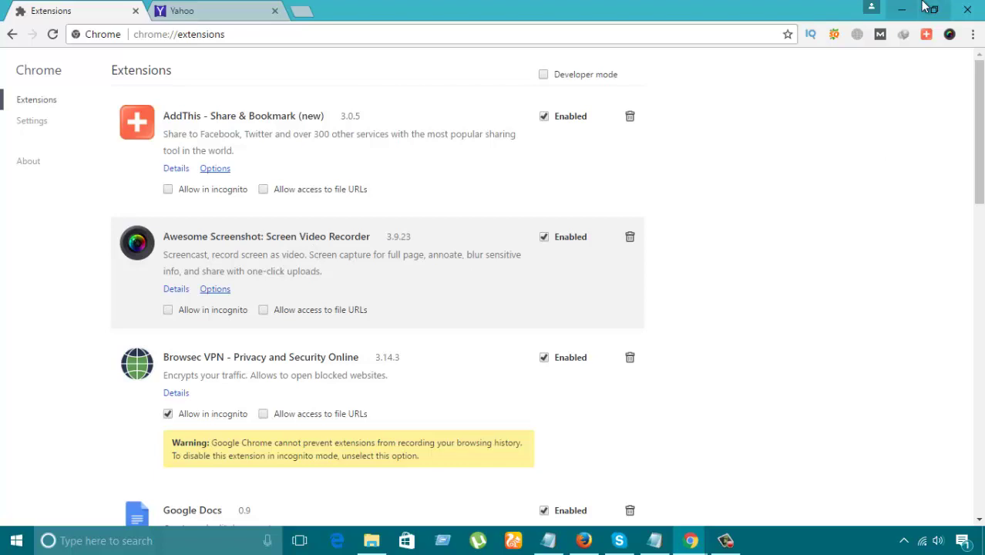
# - Check the Awesome Screenshot capture options, then go to the Yahoo homepage tab
pyautogui.click(951, 39)
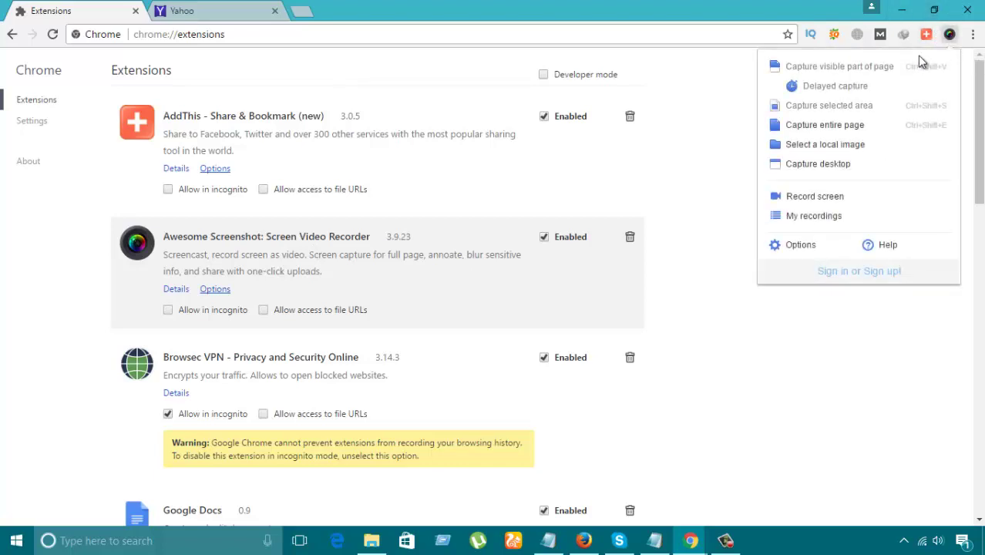
pyautogui.click(692, 134)
pyautogui.click(216, 10)
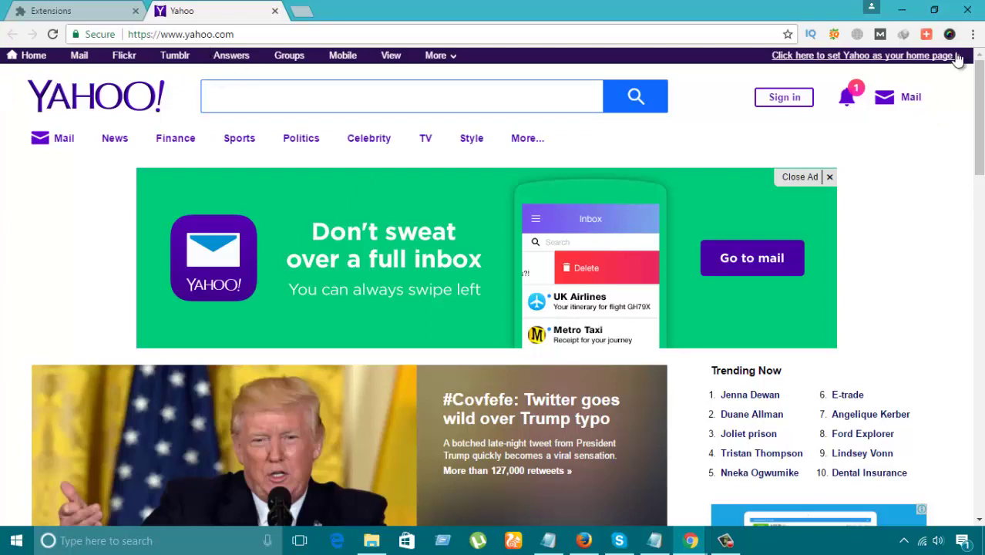
# - Capture the entire Yahoo homepage with Awesome Screenshot's 'Capture entire page' option
pyautogui.click(949, 36)
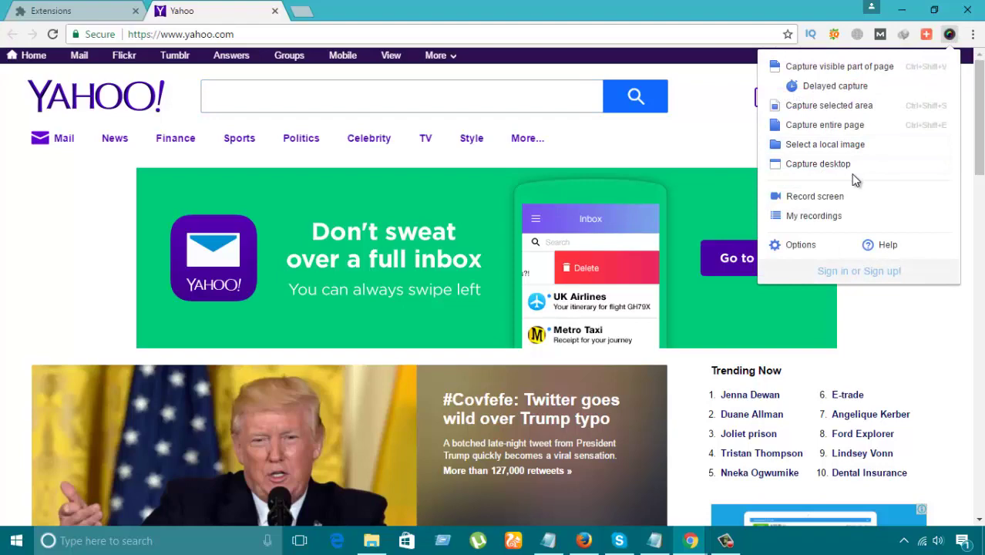
pyautogui.click(844, 127)
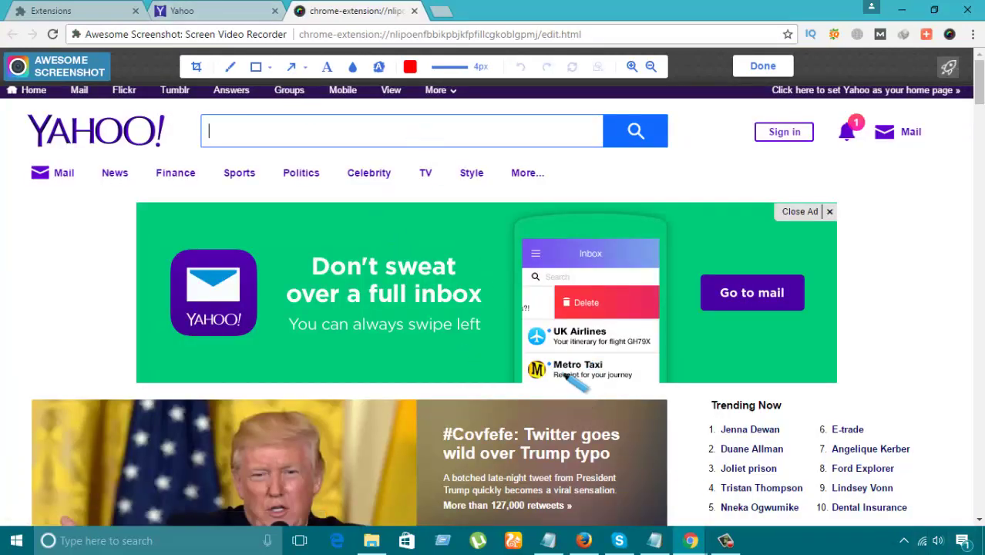
# - Draw a red arrow from Mail up to Tumblr, and review the arrow styles
pyautogui.click(292, 73)
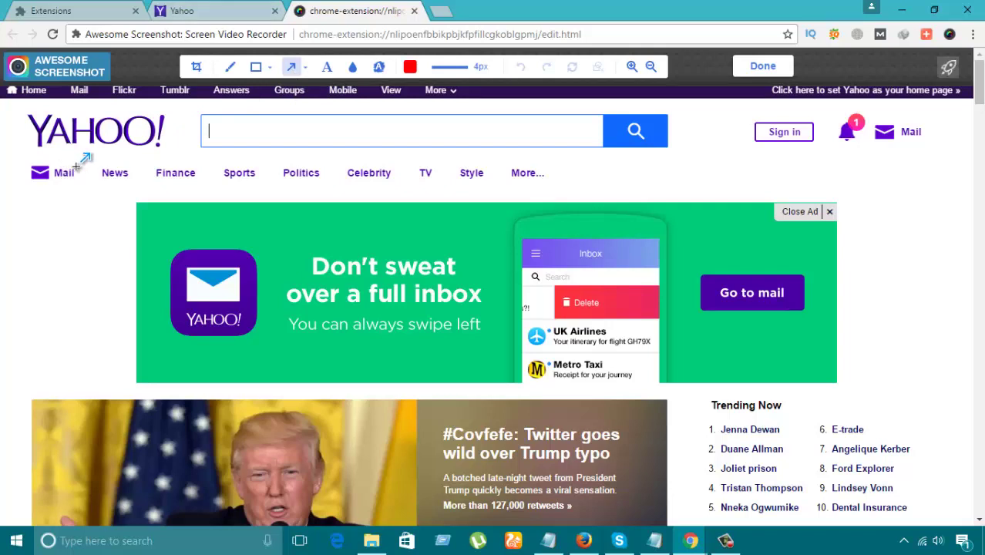
pyautogui.moveTo(77, 163)
pyautogui.mouseDown()
pyautogui.moveTo(61, 189)
pyautogui.moveTo(162, 90)
pyautogui.mouseUp()
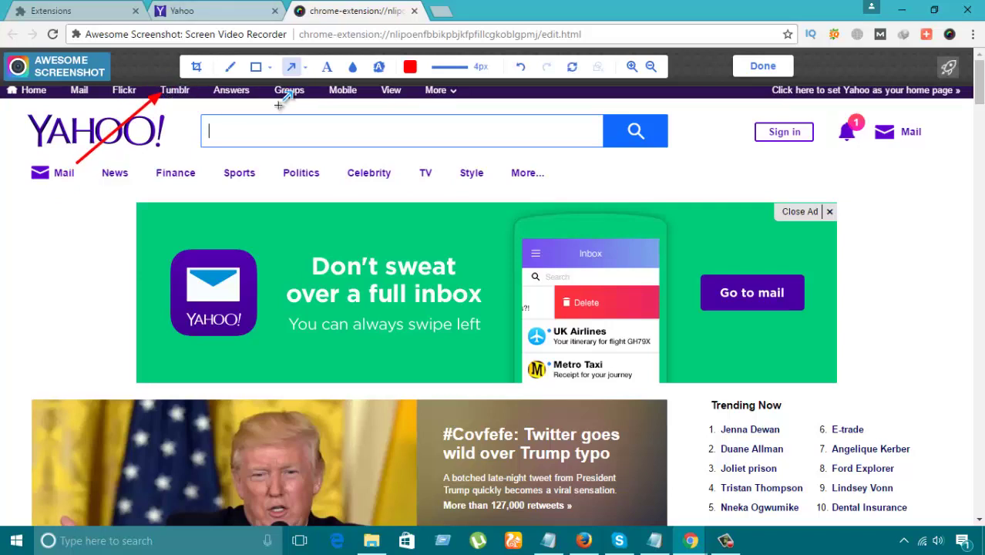
pyautogui.click(307, 68)
pyautogui.click(297, 124)
# - Draw a second red arrow from News, curved so it ends at Answers
pyautogui.moveTo(102, 167)
pyautogui.mouseDown()
pyautogui.moveTo(147, 124)
pyautogui.moveTo(228, 96)
pyautogui.mouseUp()
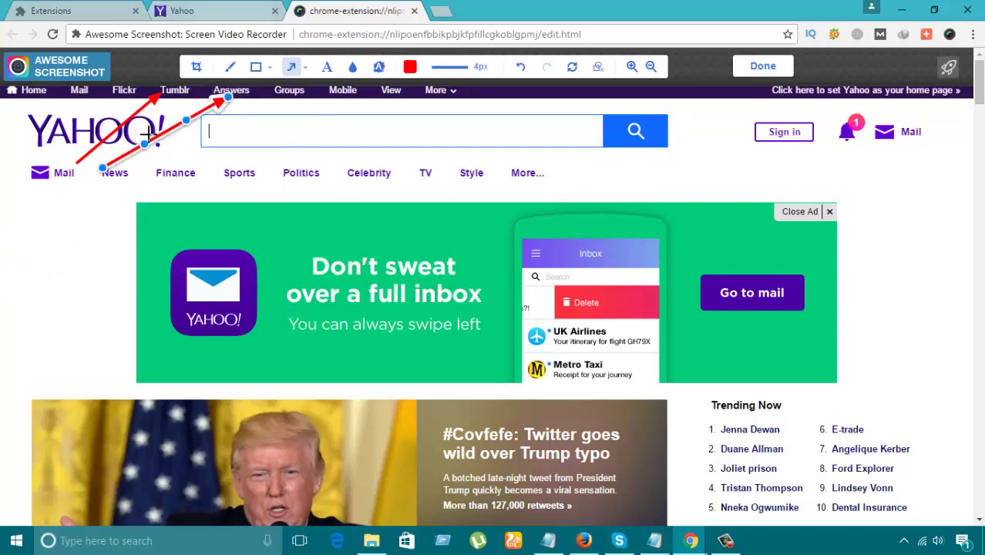
pyautogui.moveTo(144, 144); pyautogui.dragTo(158, 163)
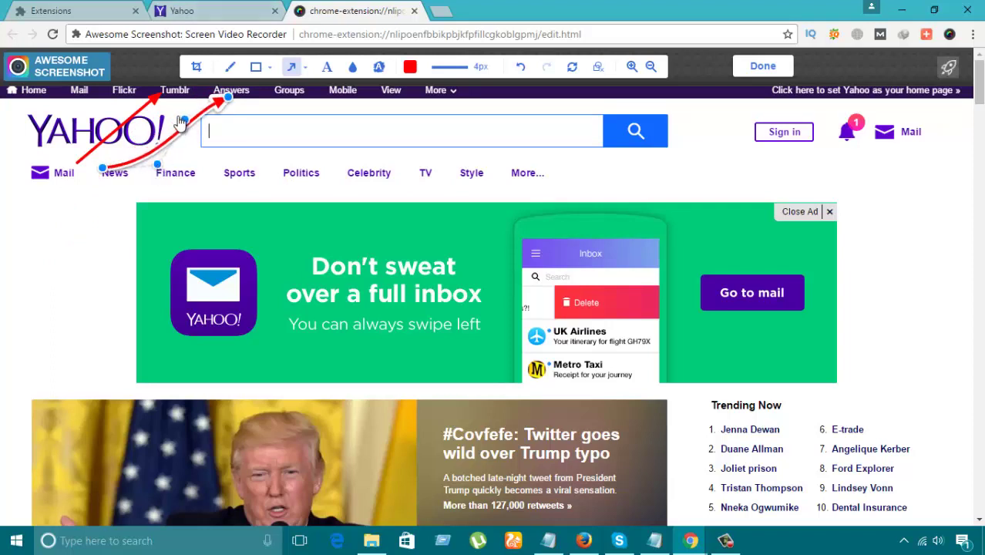
pyautogui.moveTo(182, 121); pyautogui.dragTo(170, 105)
pyautogui.click(234, 153)
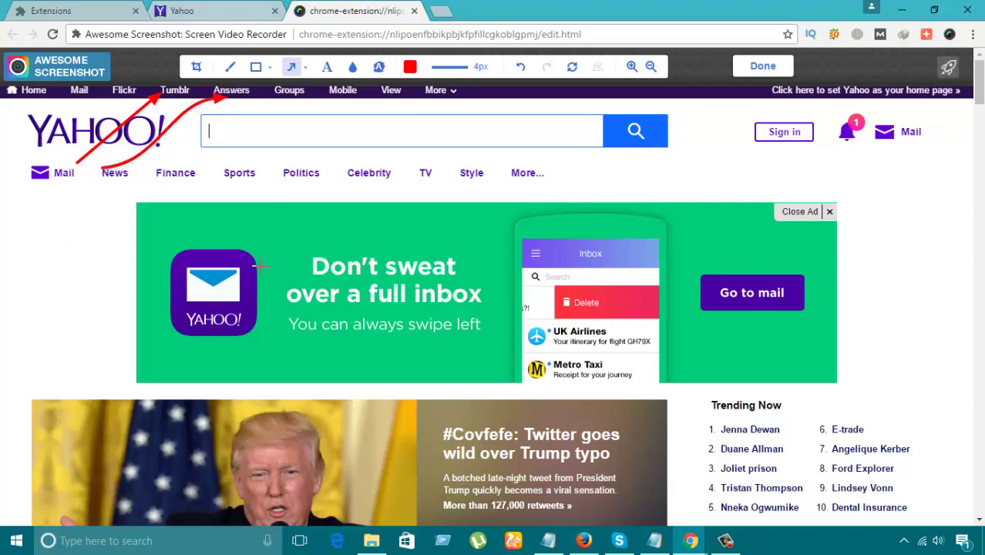
# - Add a small red 'heya' text label above the green Yahoo Mail ad
pyautogui.click(327, 67)
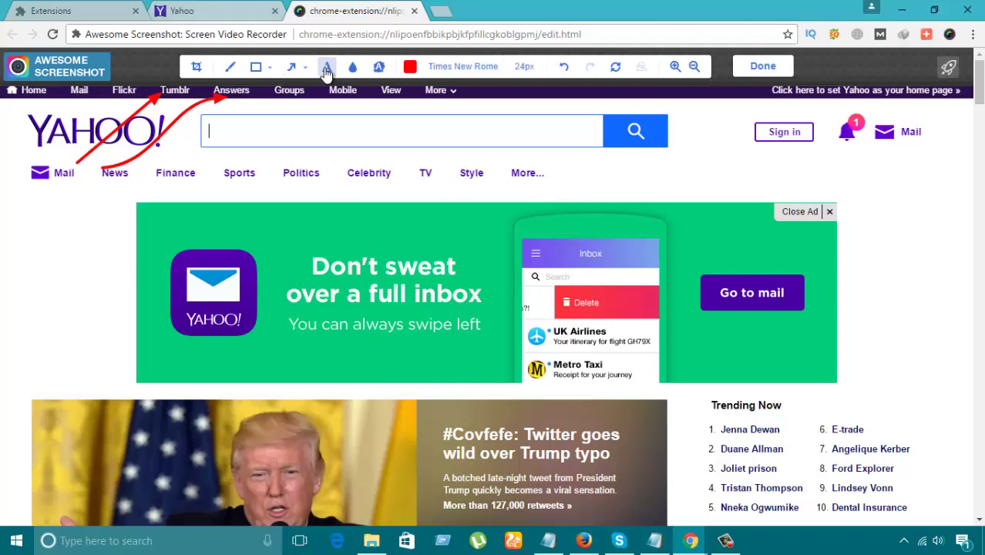
pyautogui.click(344, 141)
pyautogui.click(415, 139)
pyautogui.click(445, 209)
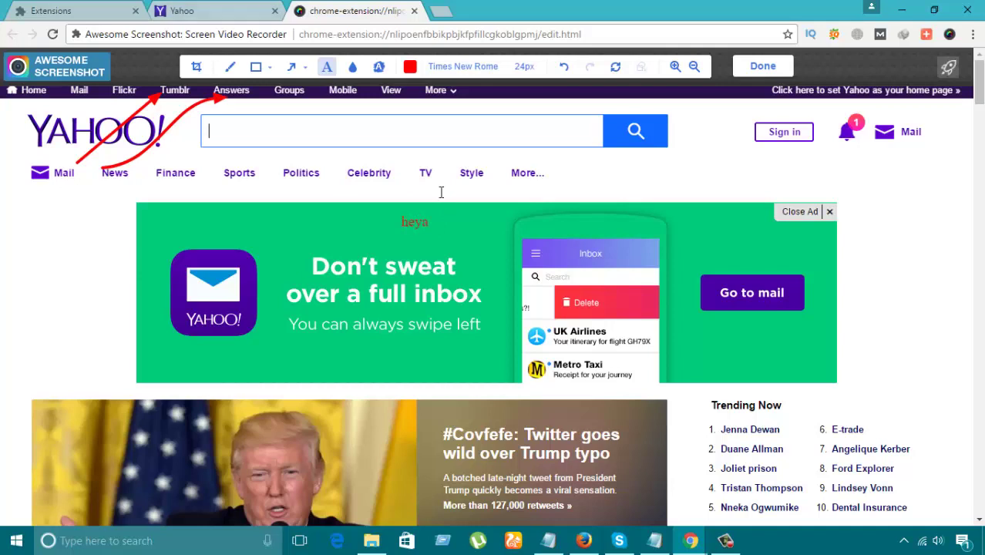
pyautogui.click(354, 67)
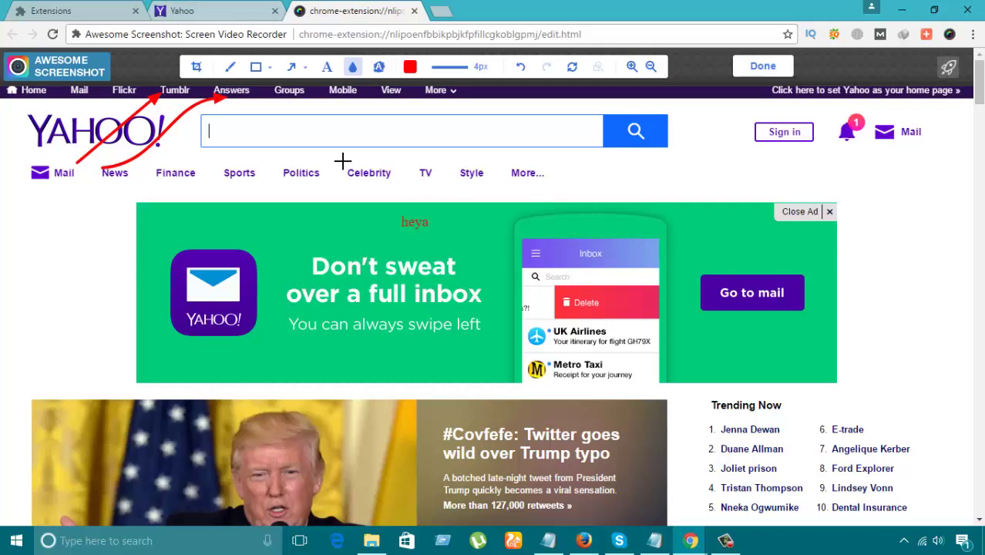
# - Blur Celebrity, highlight Style and More... in pink, and add a blue stroke beside More...
pyautogui.moveTo(374, 178); pyautogui.dragTo(401, 194)
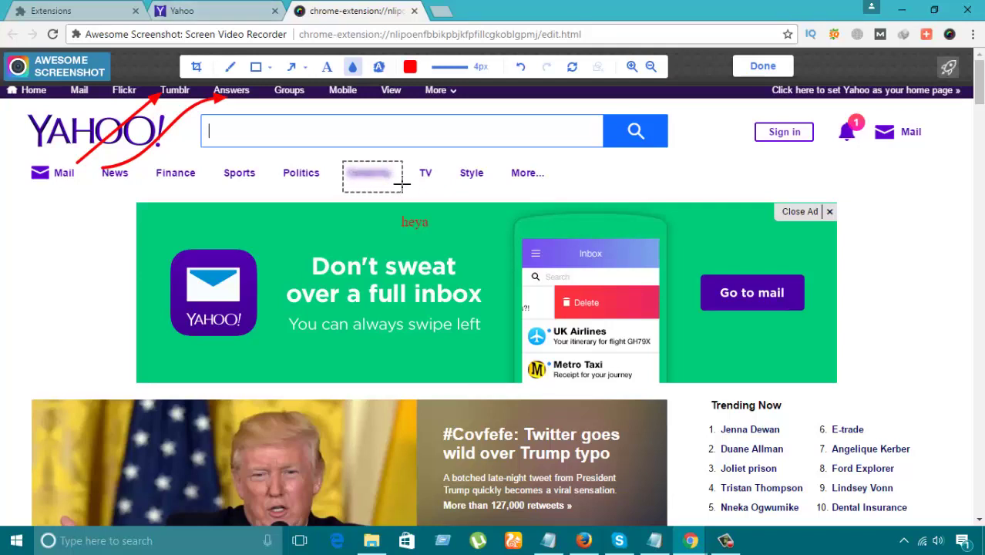
pyautogui.moveTo(402, 194); pyautogui.dragTo(401, 194)
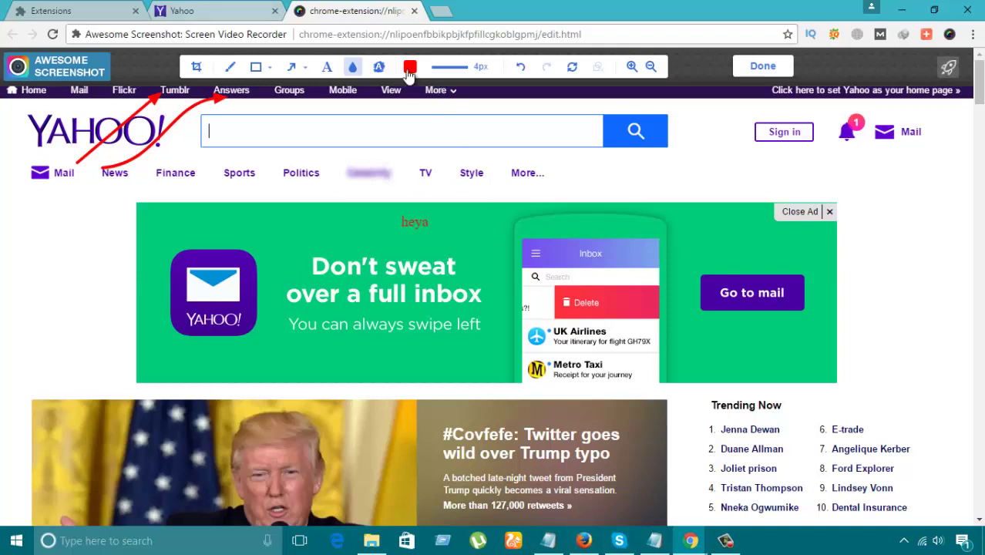
pyautogui.click(378, 67)
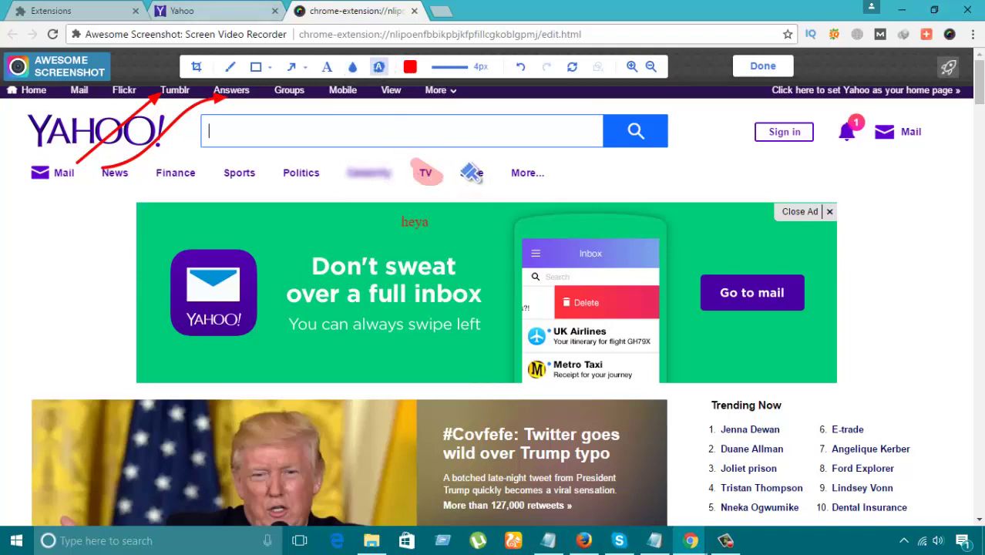
pyautogui.click(474, 174)
pyautogui.moveTo(513, 173); pyautogui.dragTo(545, 175)
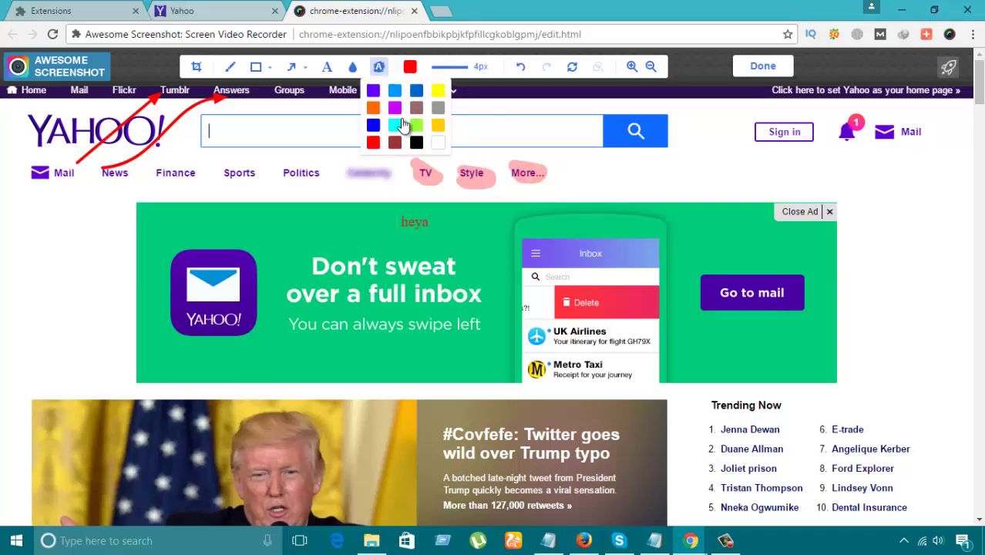
pyautogui.click(373, 125)
pyautogui.moveTo(559, 154)
pyautogui.mouseDown()
pyautogui.moveTo(652, 183)
pyautogui.moveTo(692, 181)
pyautogui.mouseUp()
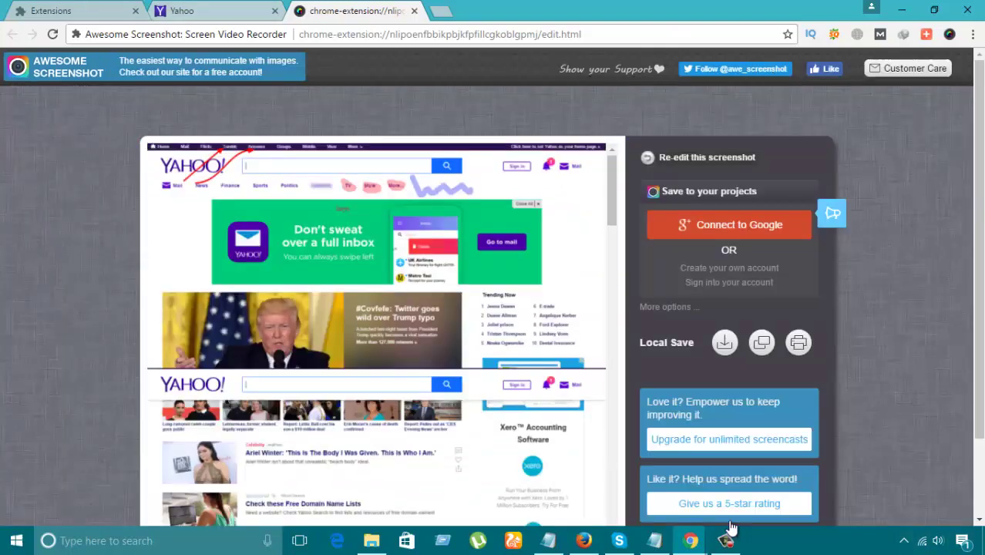
# - Start saving the screenshot locally, allowing the extension to manage downloads
pyautogui.scroll(-2, 280, 429)
pyautogui.scroll(2, 286, 427)
pyautogui.click(725, 344)
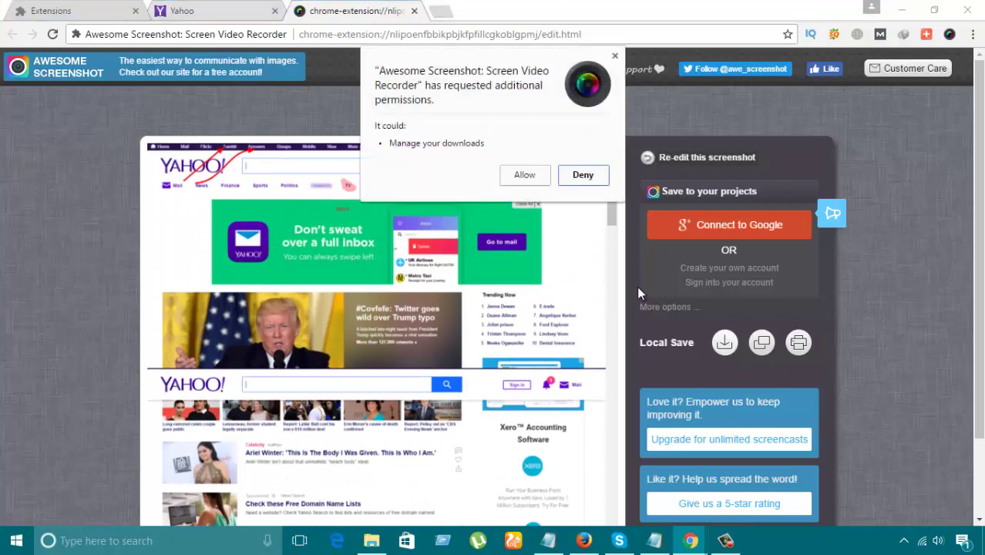
pyautogui.click(525, 176)
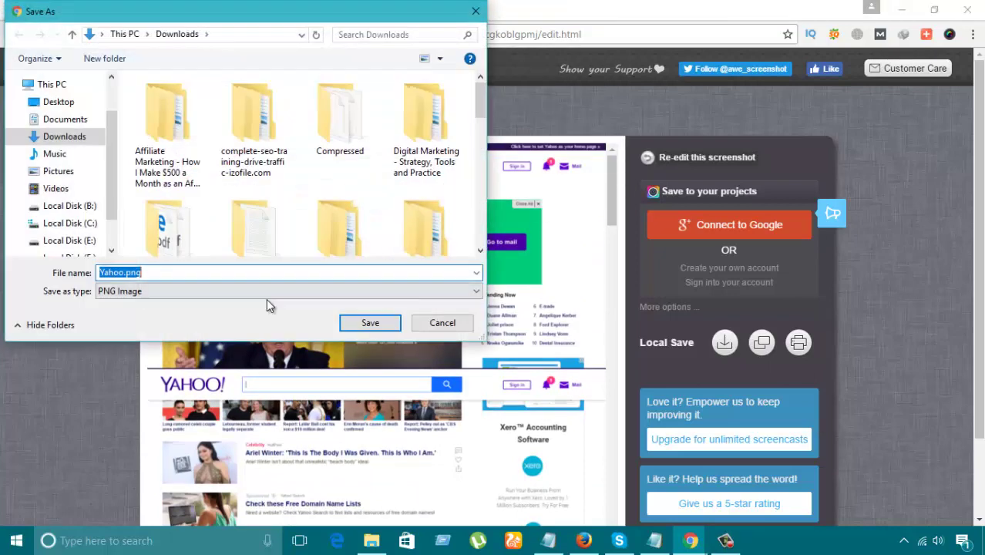
# - Save Yahoo.png to the Desktop after This PC is rejected as a location
pyautogui.scroll(-5, 316, 224)
pyautogui.scroll(5, 317, 224)
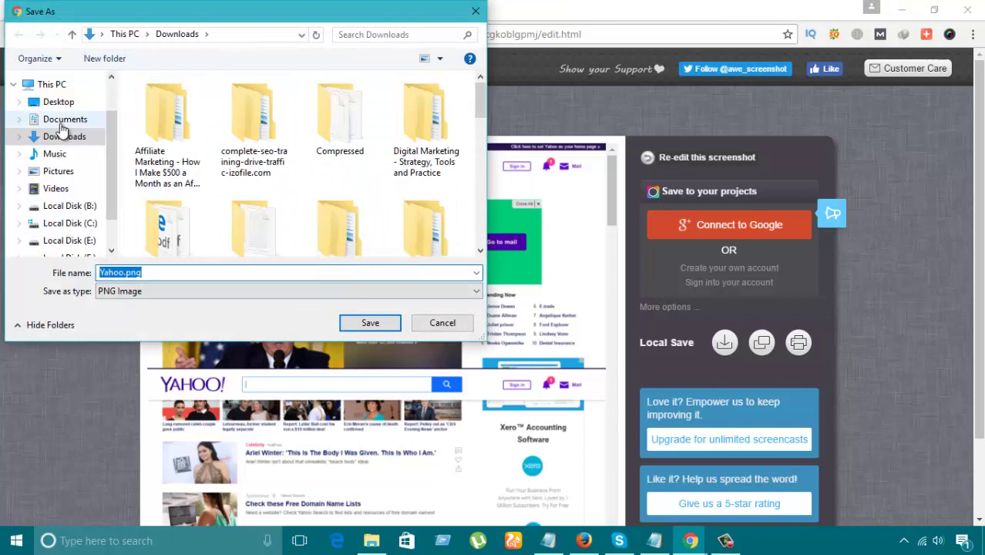
pyautogui.scroll(1, 69, 116)
pyautogui.click(71, 88)
pyautogui.click(72, 109)
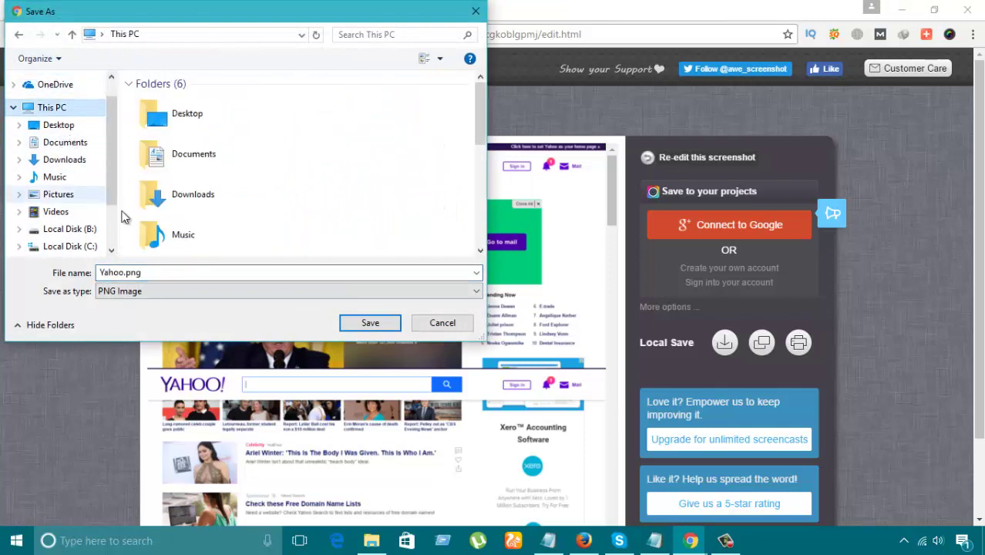
pyautogui.click(178, 276)
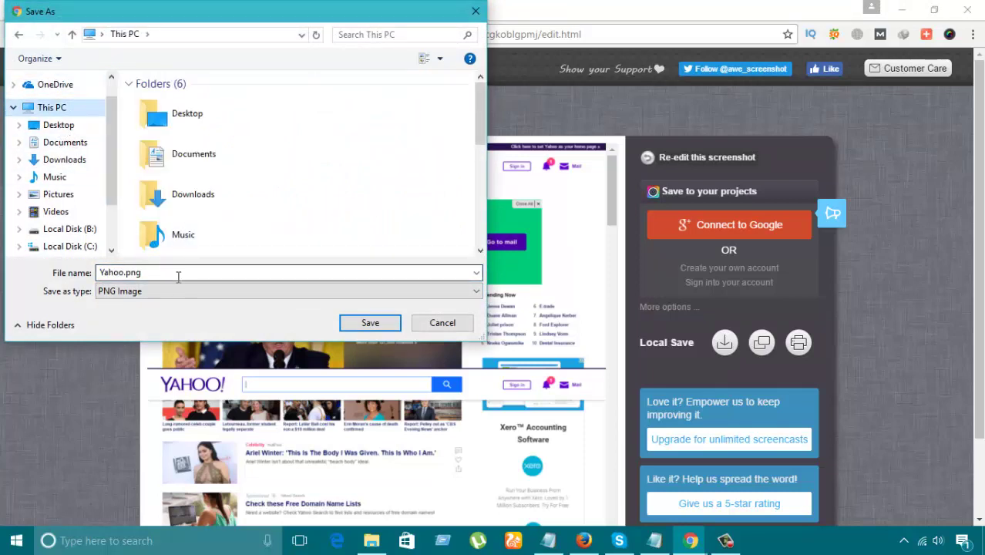
pyautogui.click(367, 331)
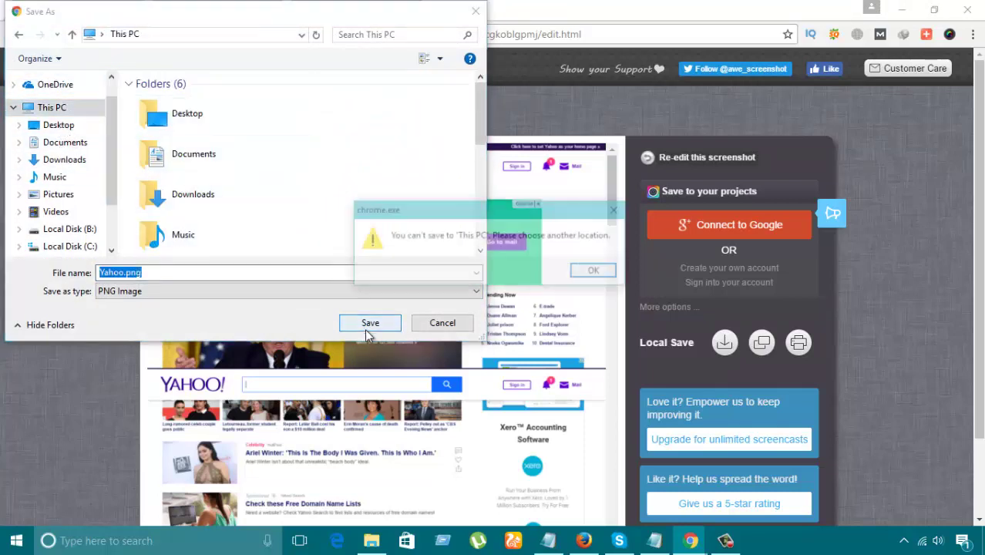
pyautogui.click(600, 270)
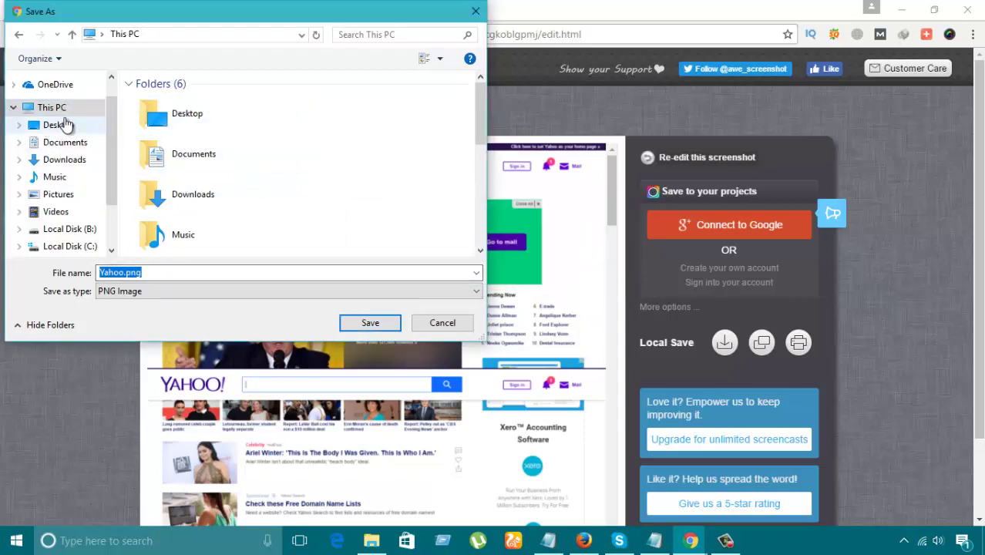
pyautogui.click(61, 125)
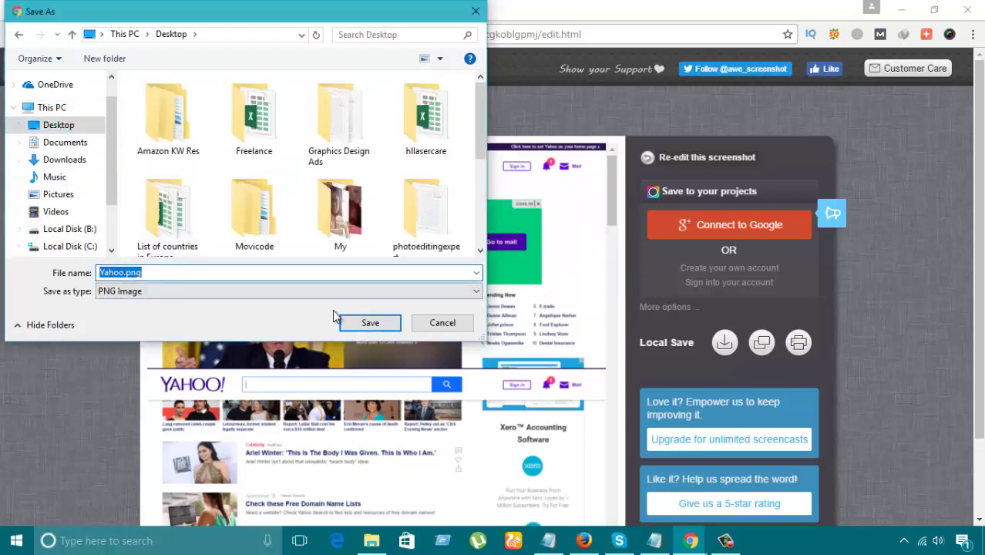
pyautogui.click(365, 324)
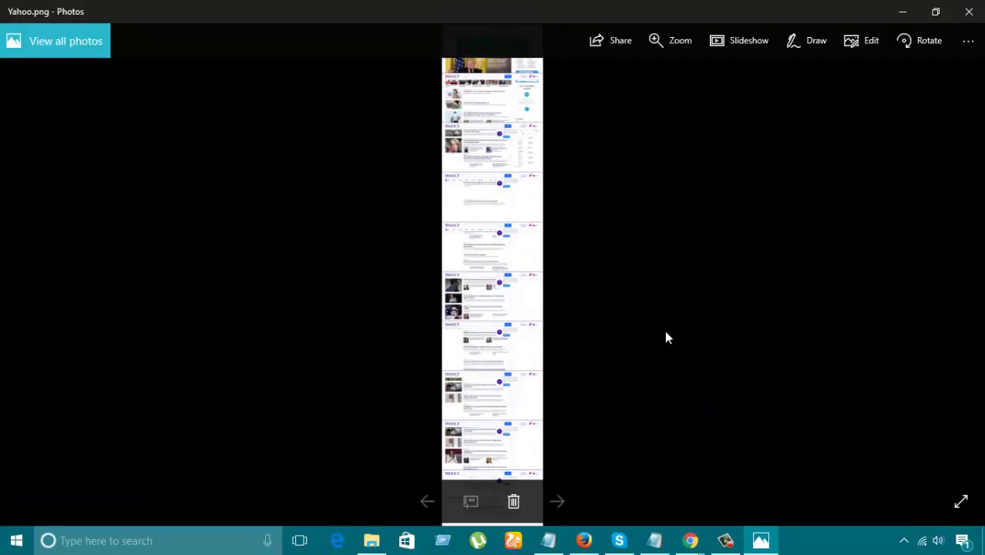
pyautogui.scroll(3, 667, 337)
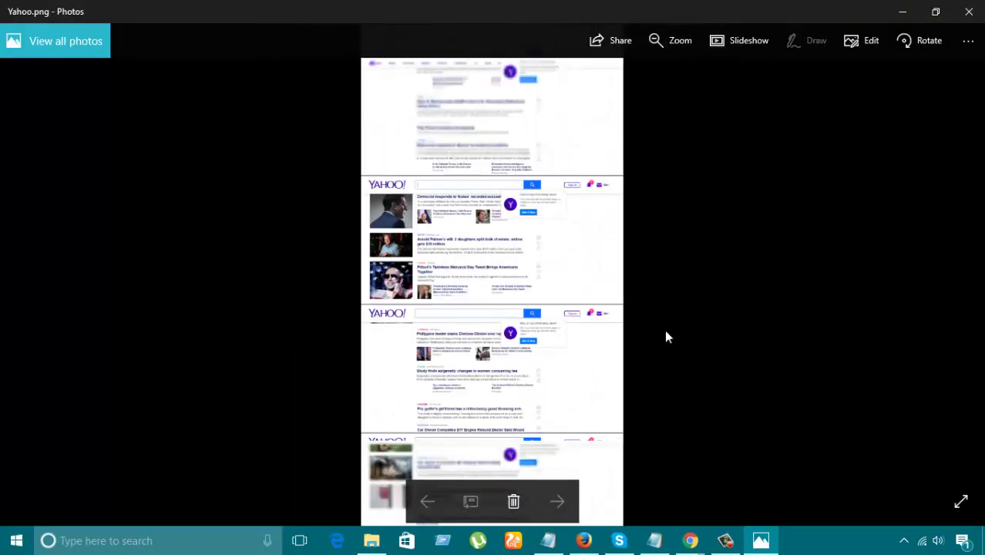
pyautogui.scroll(2, 667, 337)
pyautogui.moveTo(652, 200); pyautogui.dragTo(582, 500)
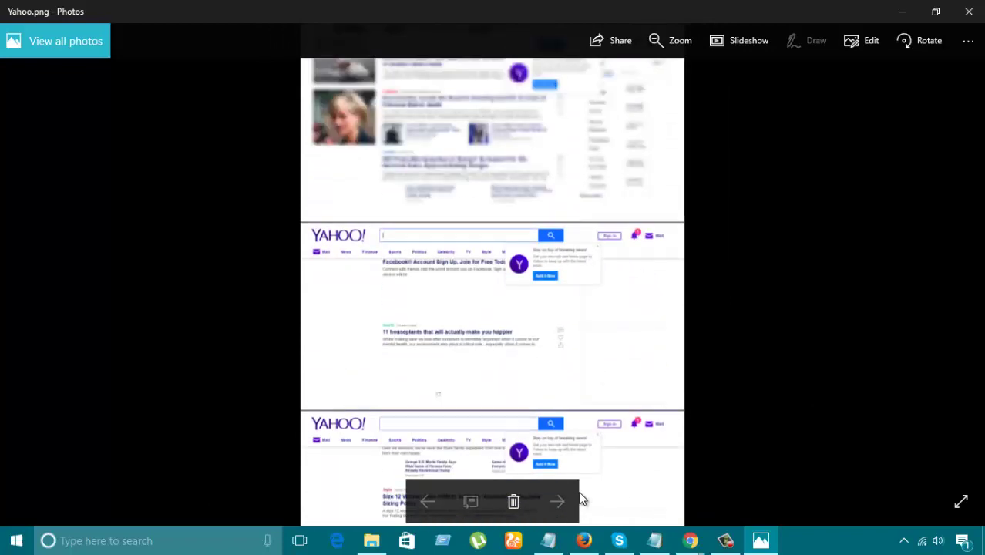
pyautogui.scroll(2, 583, 500)
pyautogui.scroll(2, 609, 447)
pyautogui.scroll(2, 628, 401)
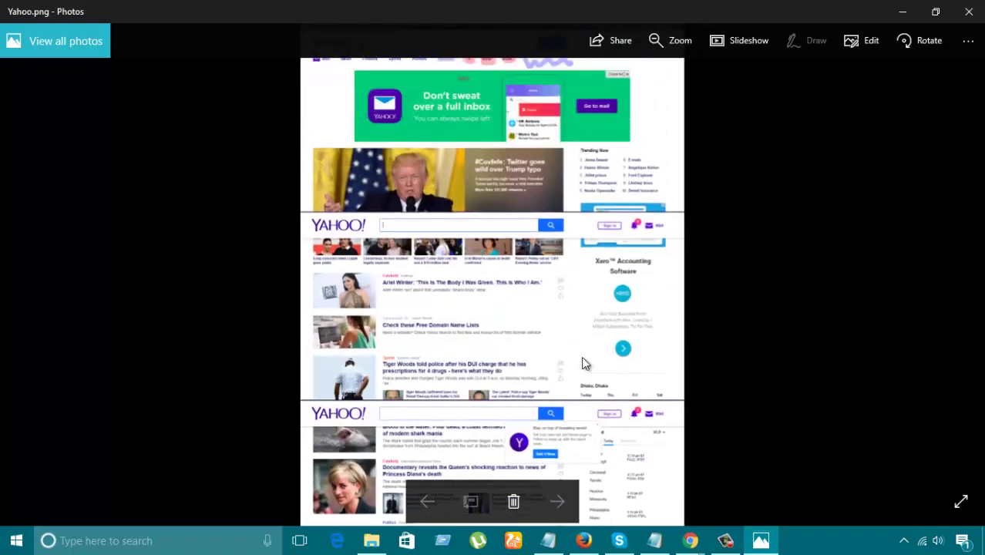
pyautogui.scroll(-2, 582, 362)
pyautogui.scroll(-2, 614, 192)
pyautogui.scroll(-2, 623, 64)
pyautogui.scroll(-2, 648, 245)
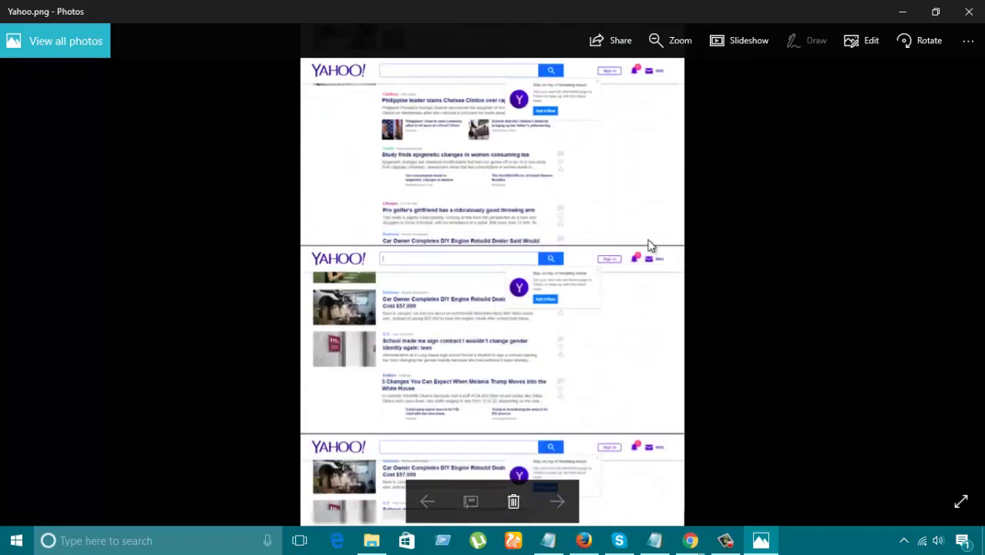
pyautogui.scroll(-2, 647, 245)
pyautogui.scroll(-1, 607, 340)
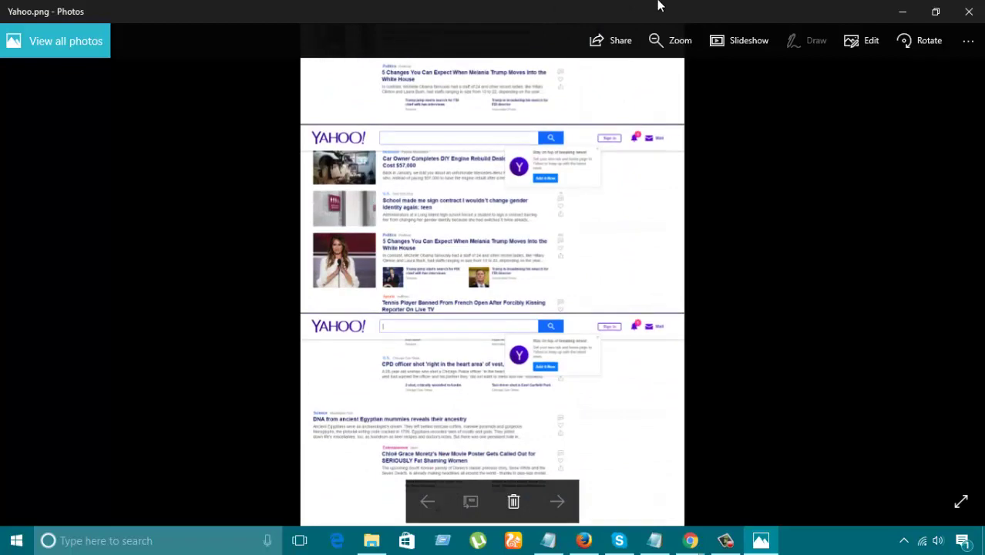
pyautogui.click(969, 12)
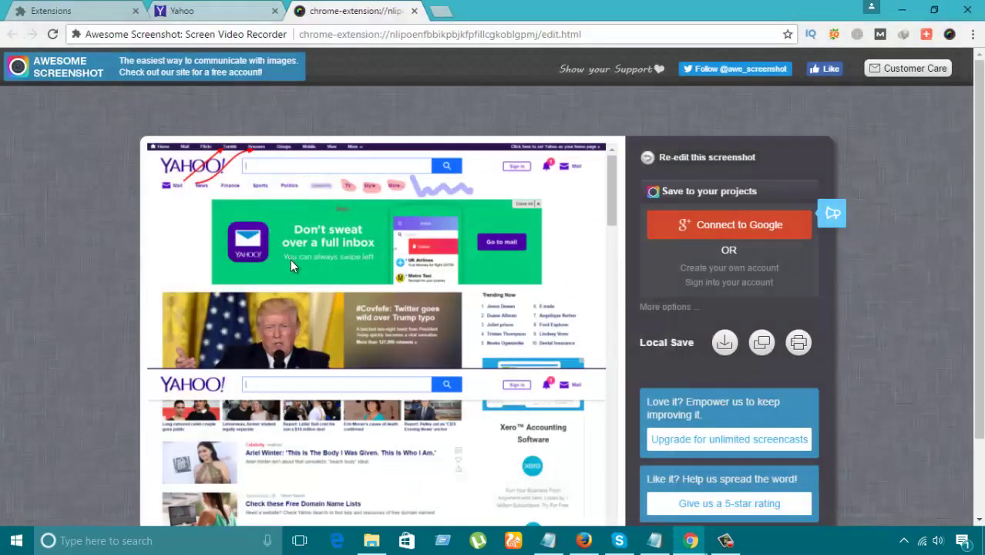
pyautogui.scroll(-1, 298, 276)
pyautogui.scroll(-2, 299, 276)
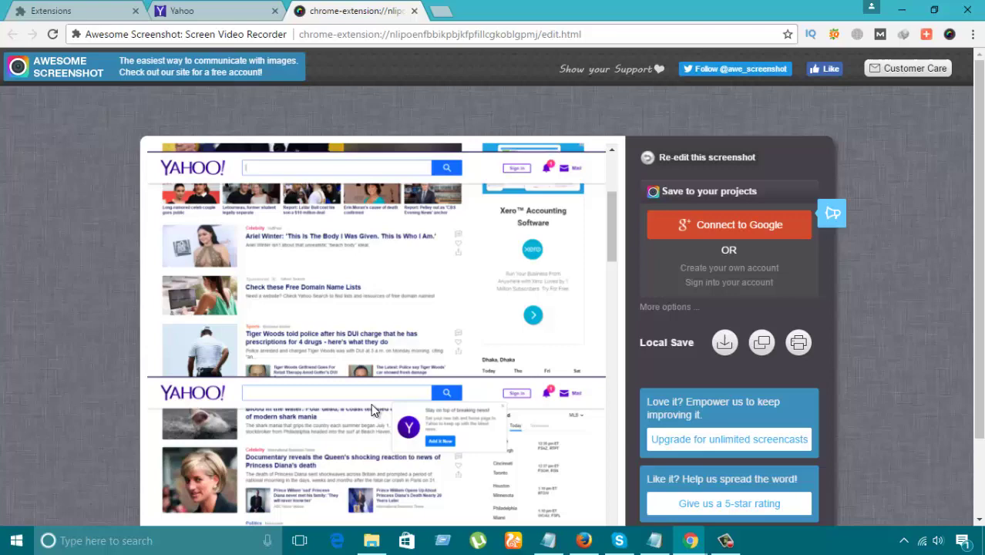
pyautogui.scroll(3, 382, 401)
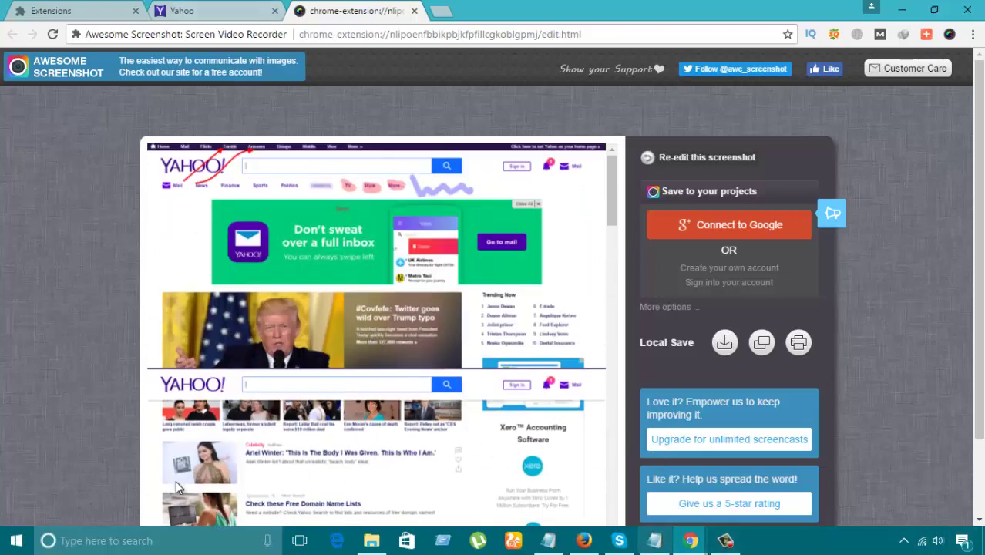
pyautogui.scroll(-4, 433, 304)
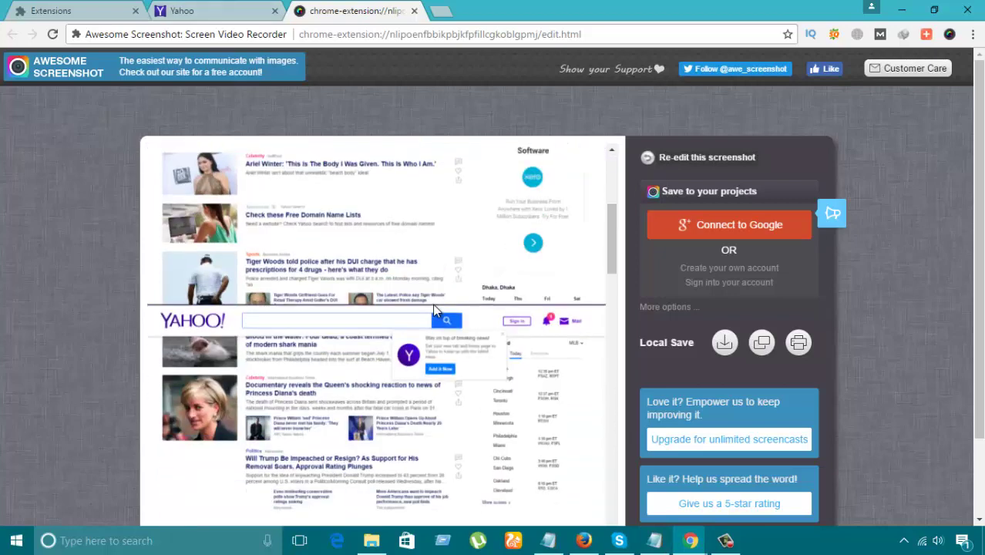
pyautogui.scroll(-4, 432, 304)
pyautogui.scroll(5, 556, 321)
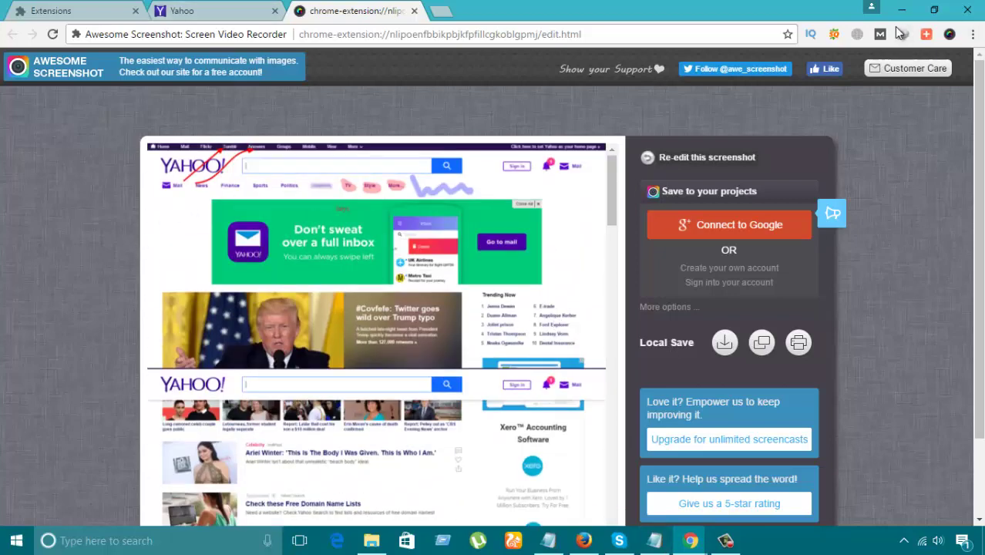
# - Save Yahoo.png to the Desktop again, replacing the existing file
pyautogui.click(971, 37)
pyautogui.click(726, 345)
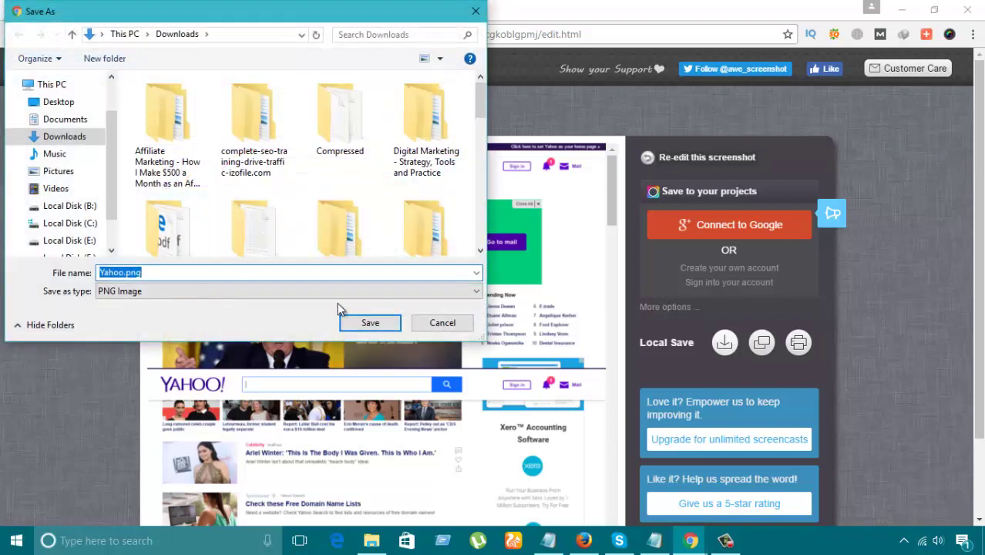
pyautogui.click(58, 86)
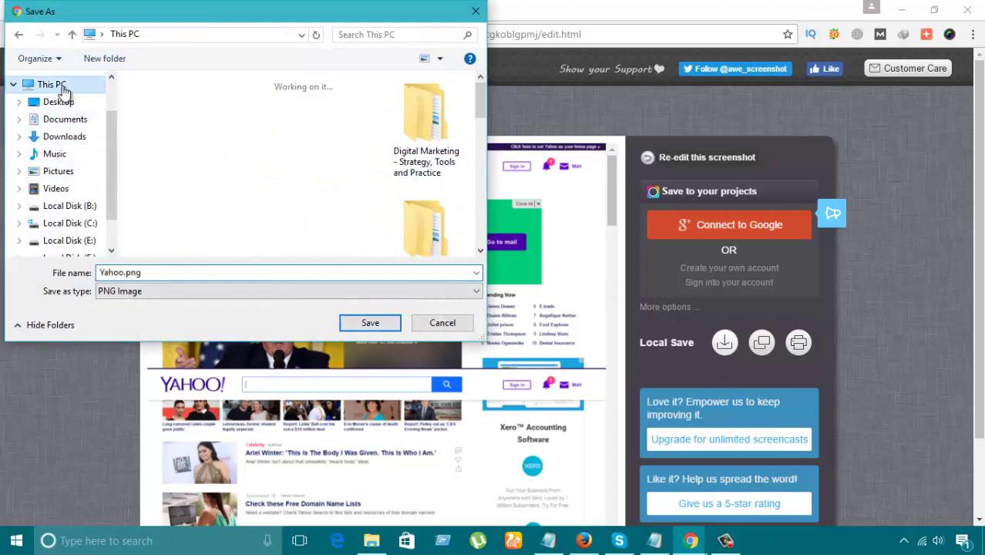
pyautogui.click(388, 329)
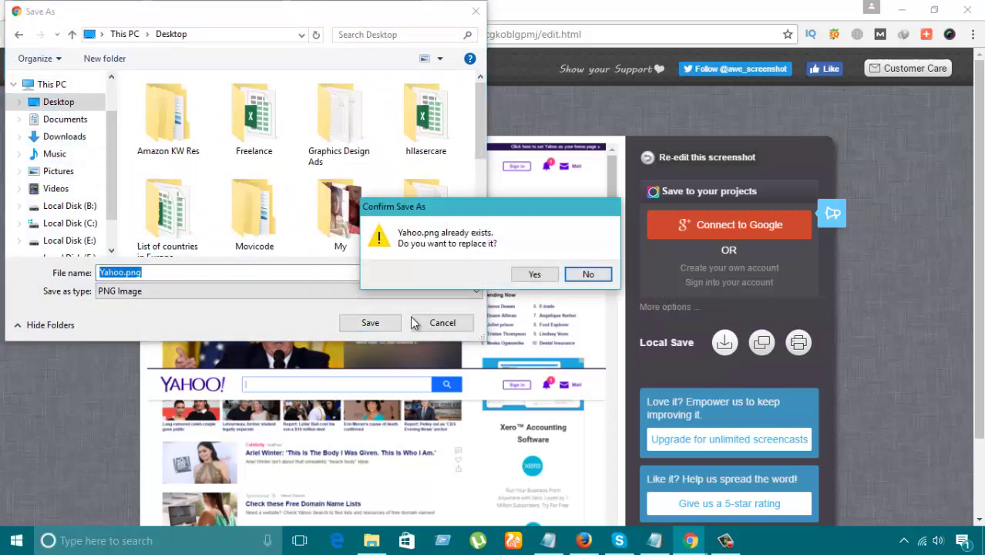
pyautogui.click(528, 280)
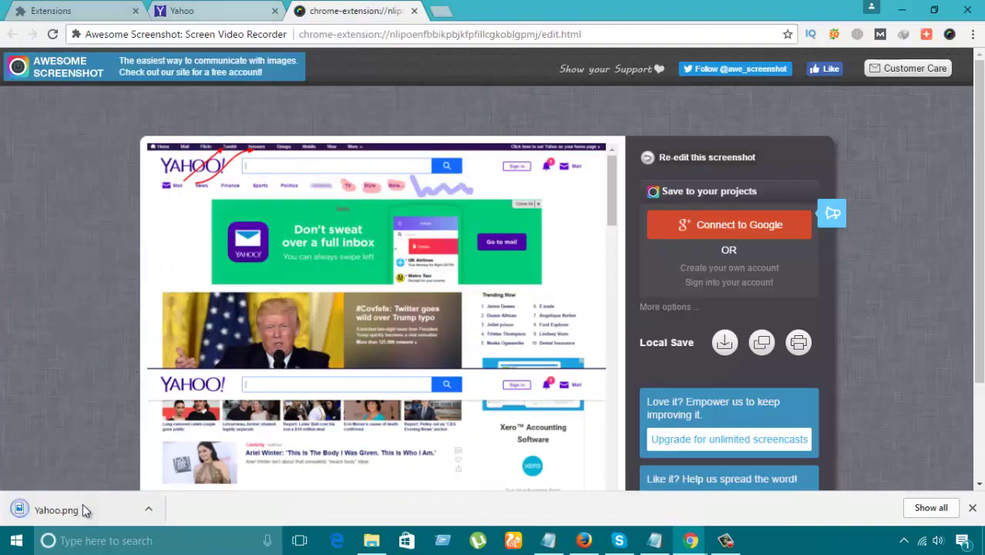
pyautogui.click(85, 509)
pyautogui.scroll(2, 565, 154)
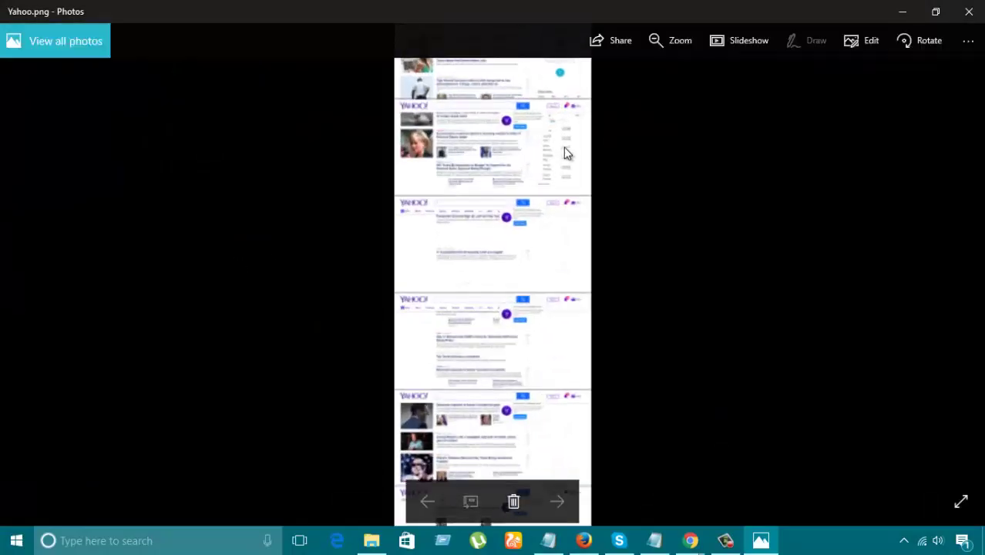
pyautogui.scroll(2, 539, 347)
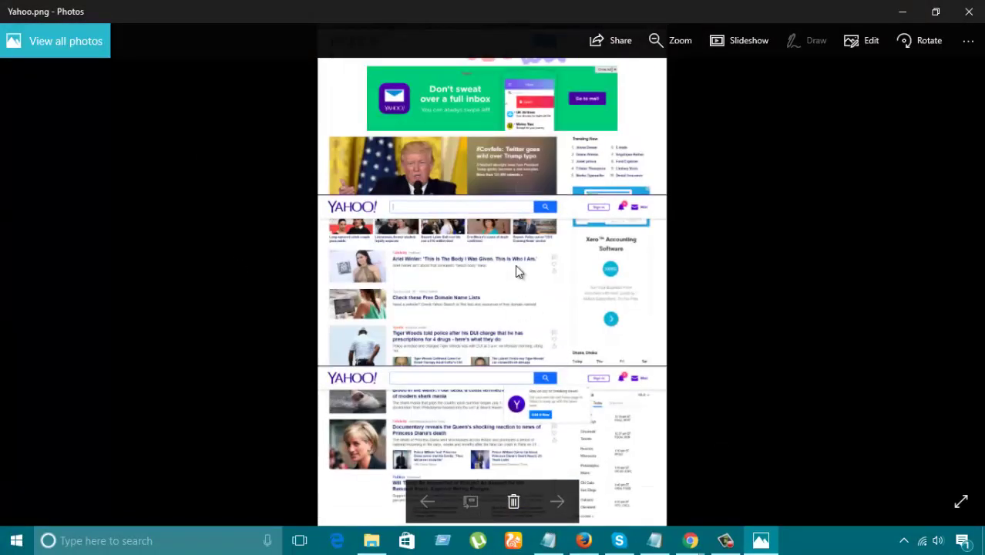
pyautogui.scroll(2, 515, 265)
pyautogui.scroll(1, 448, 221)
pyautogui.scroll(1, 517, 52)
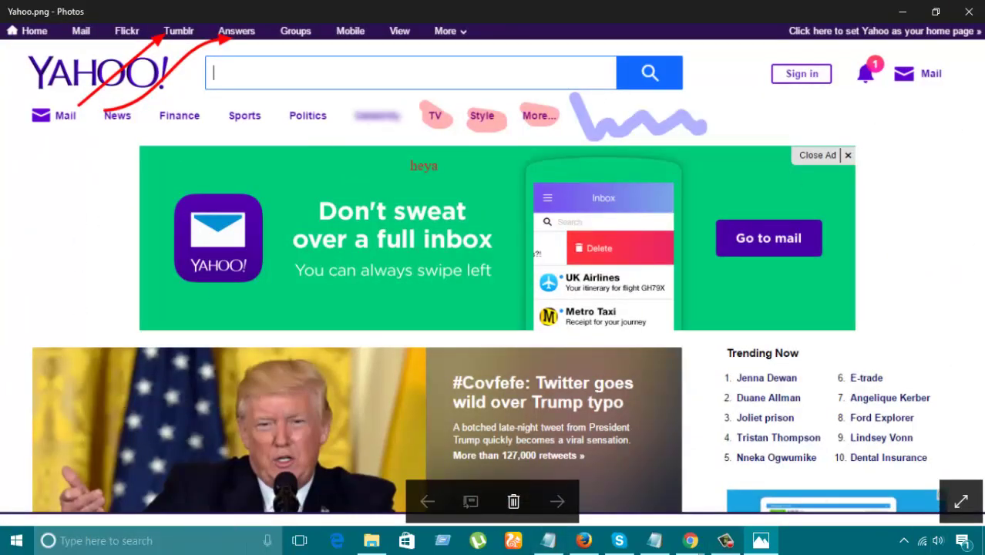
pyautogui.click(969, 11)
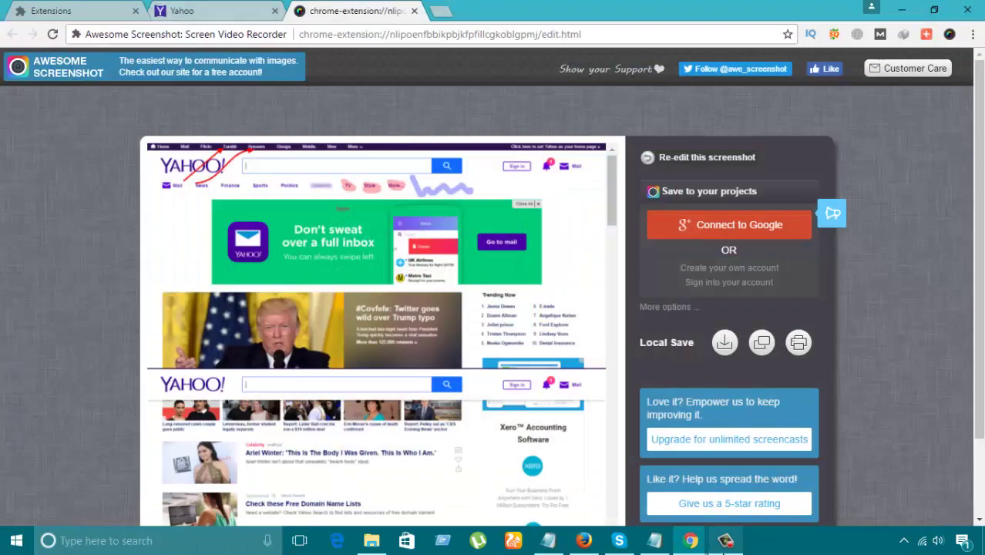
pyautogui.click(724, 547)
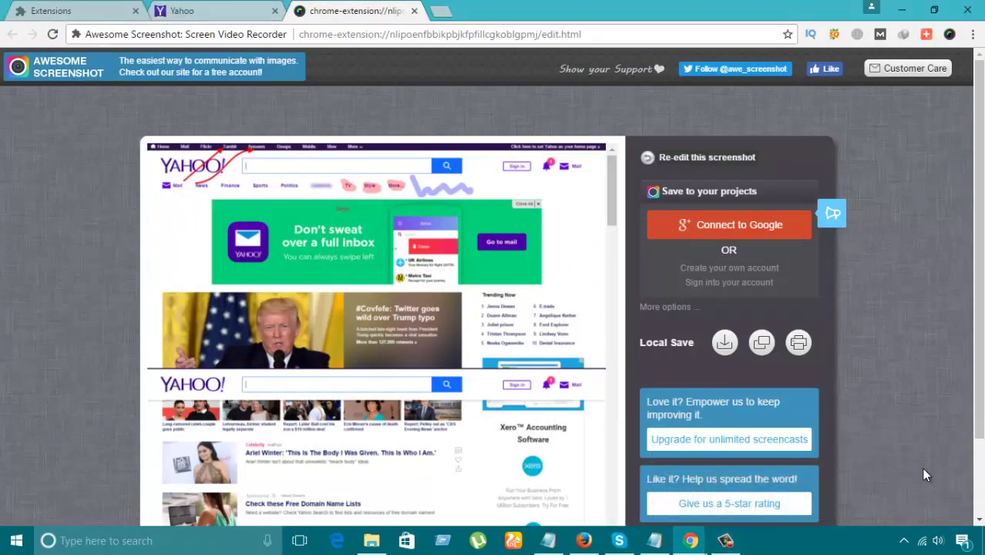